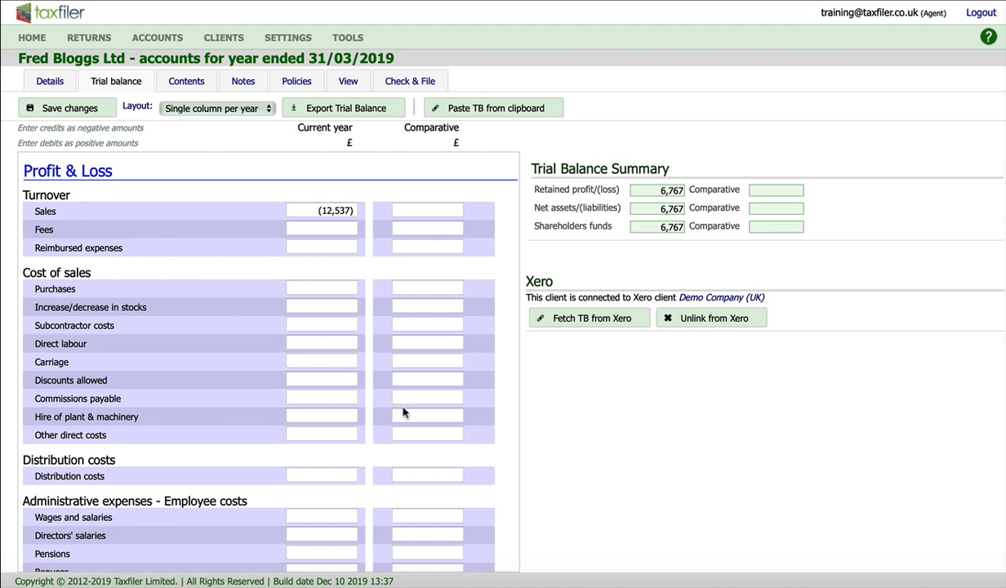
Review the current-year profit and loss and balance sheet amounts in the trial balance.
scroll(427, 426, "down", 10)
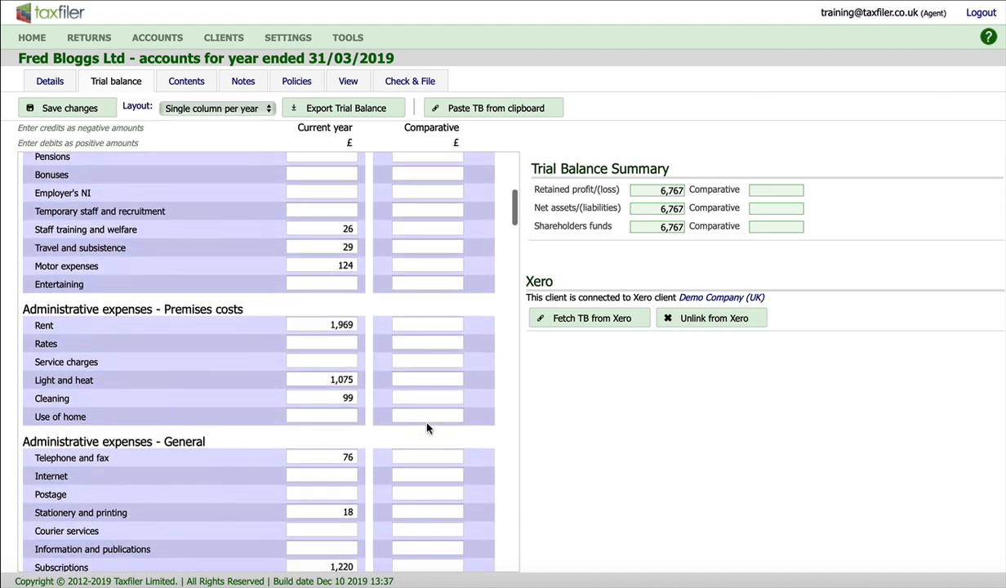
scroll(426, 428, "down", 8)
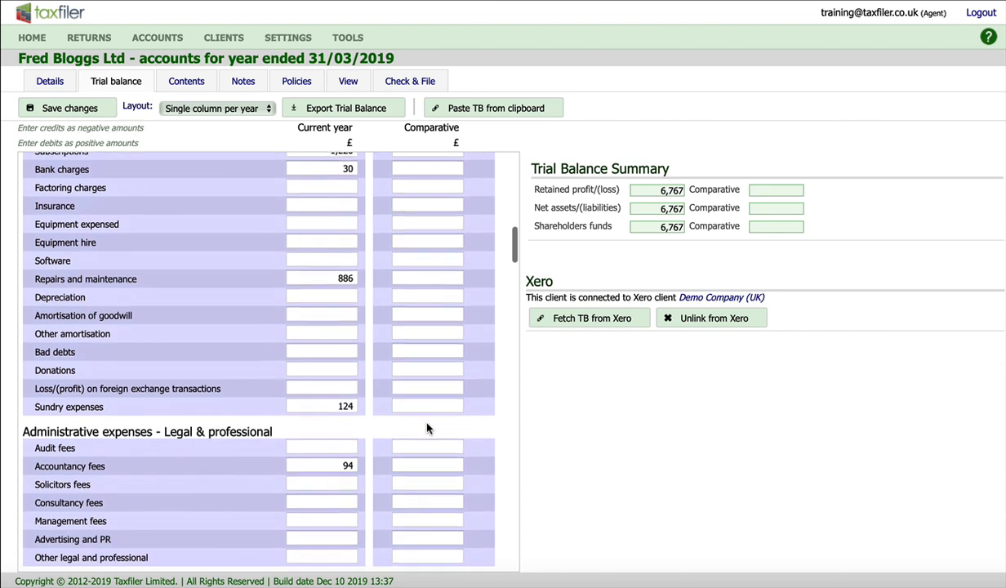
scroll(426, 428, "down", 8)
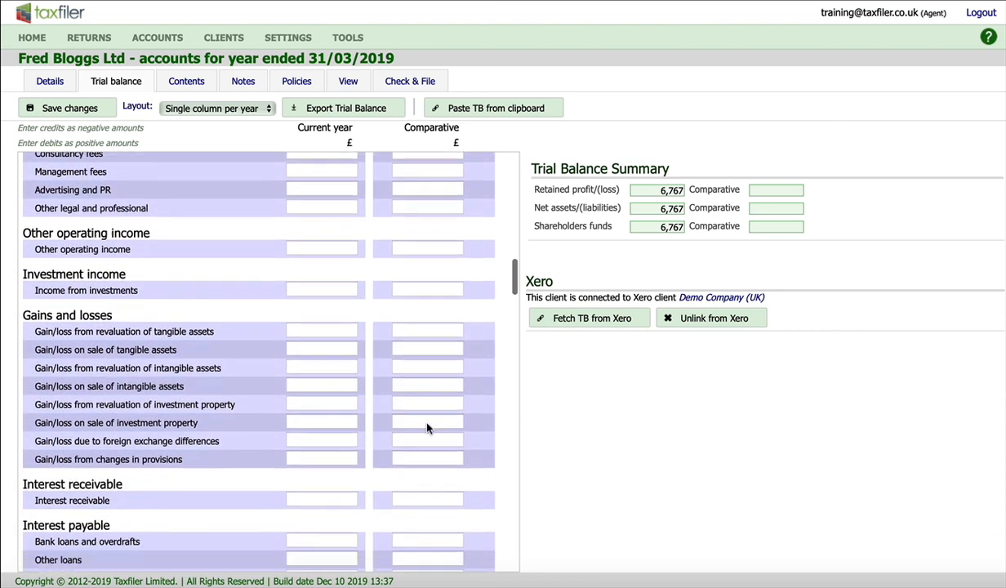
scroll(427, 427, "down", 8)
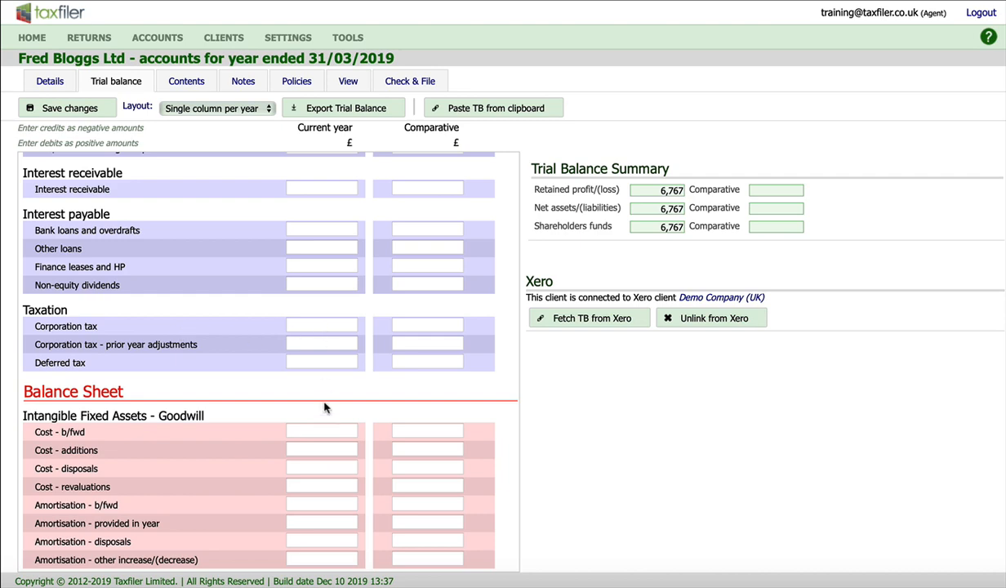
scroll(324, 413, "down", 12)
scroll(324, 416, "down", 15)
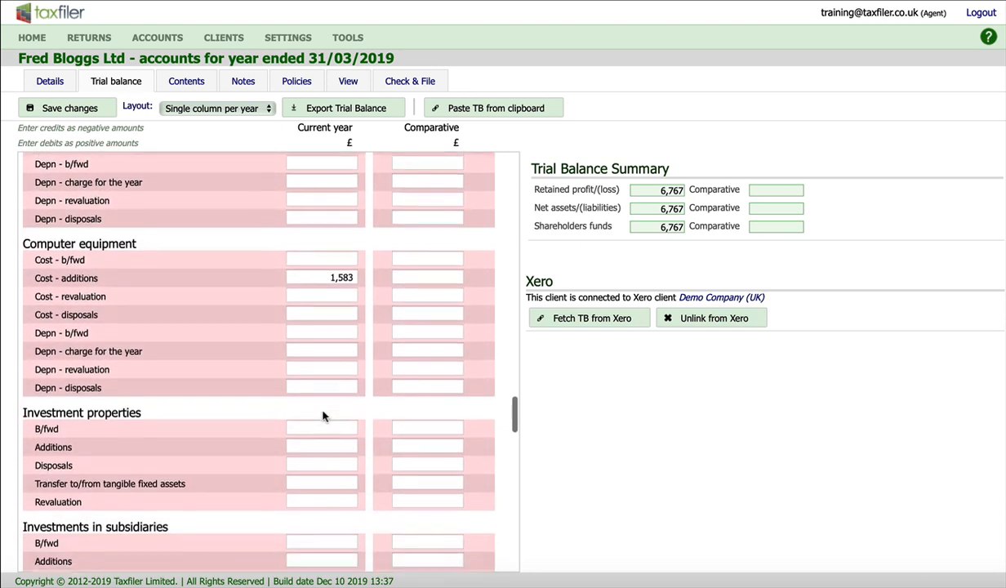
scroll(323, 416, "down", 5)
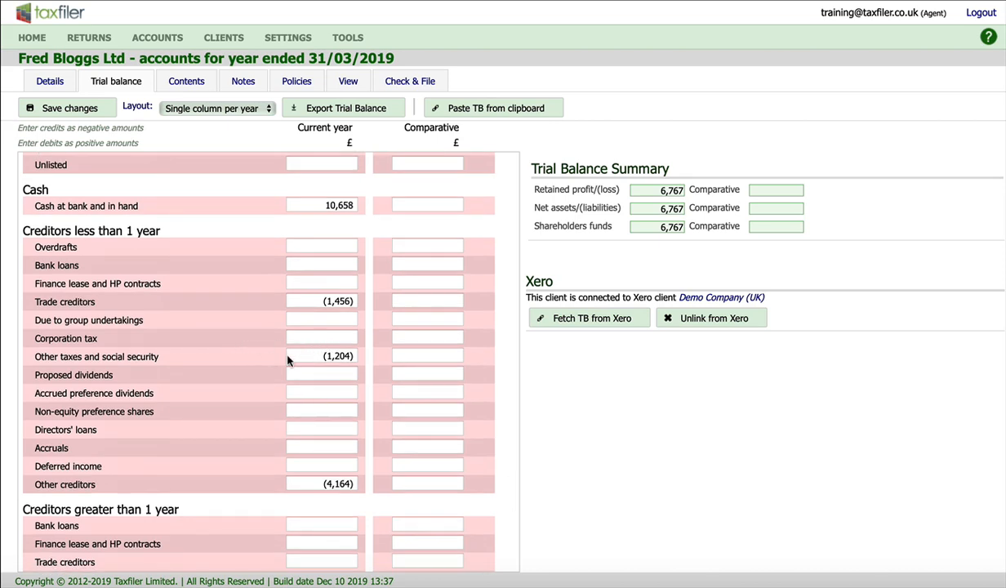
scroll(254, 351, "up", 20)
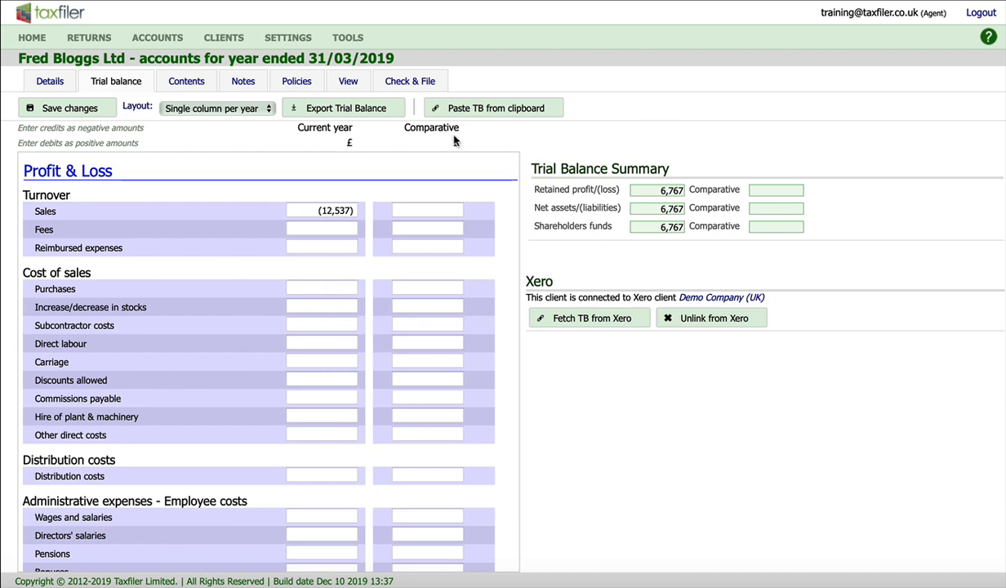
Enter the director as signatory with board approval date 01/12/2019, and finalise the accounts as approved.
left_click(413, 85)
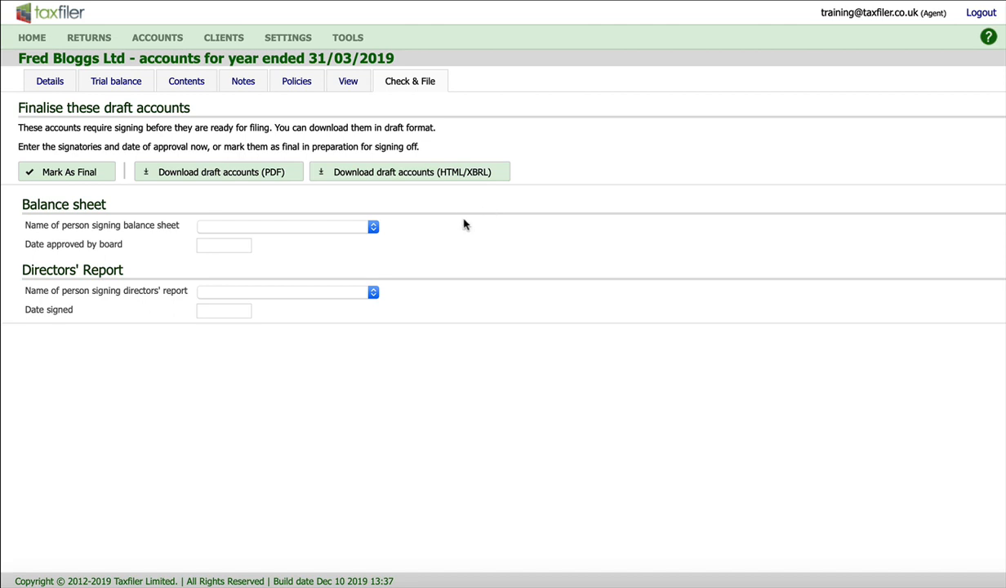
left_click(373, 229)
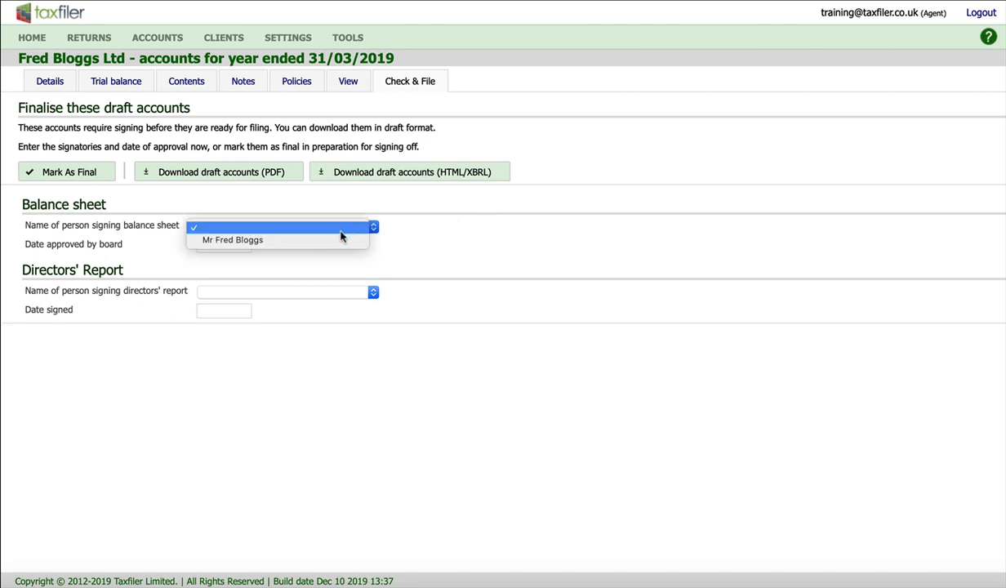
left_click(337, 238)
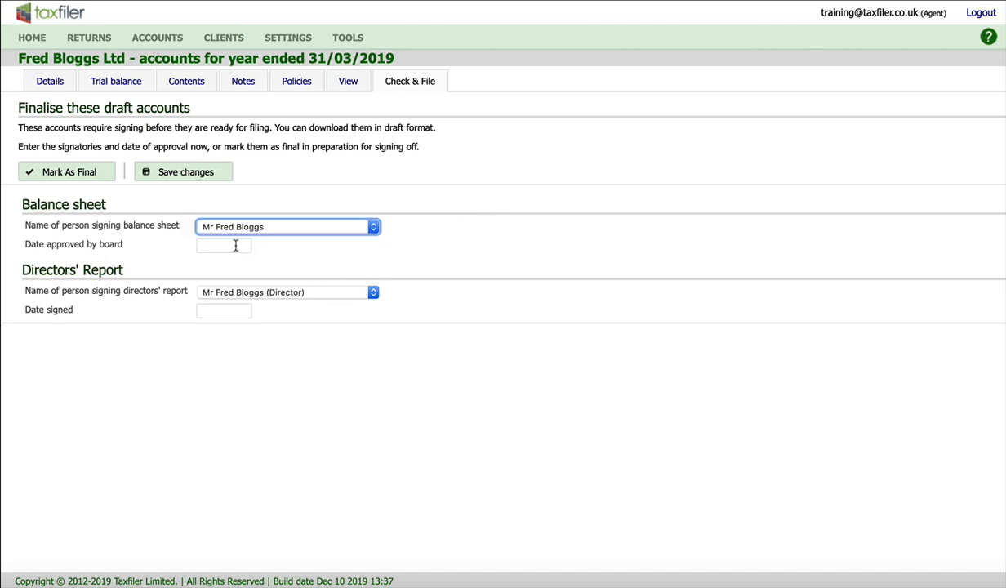
key("Tab")
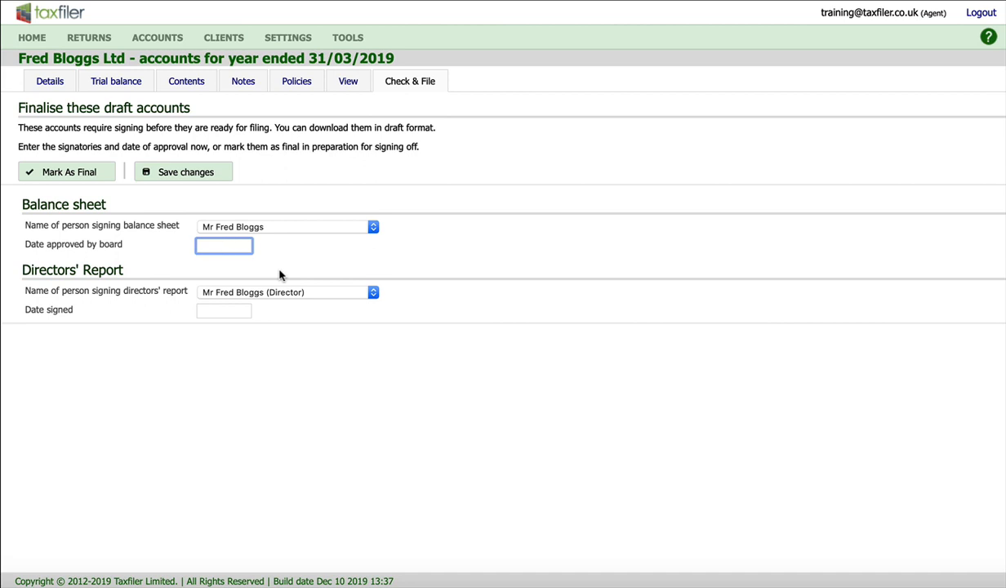
type("1/12/2019")
key("Tab")
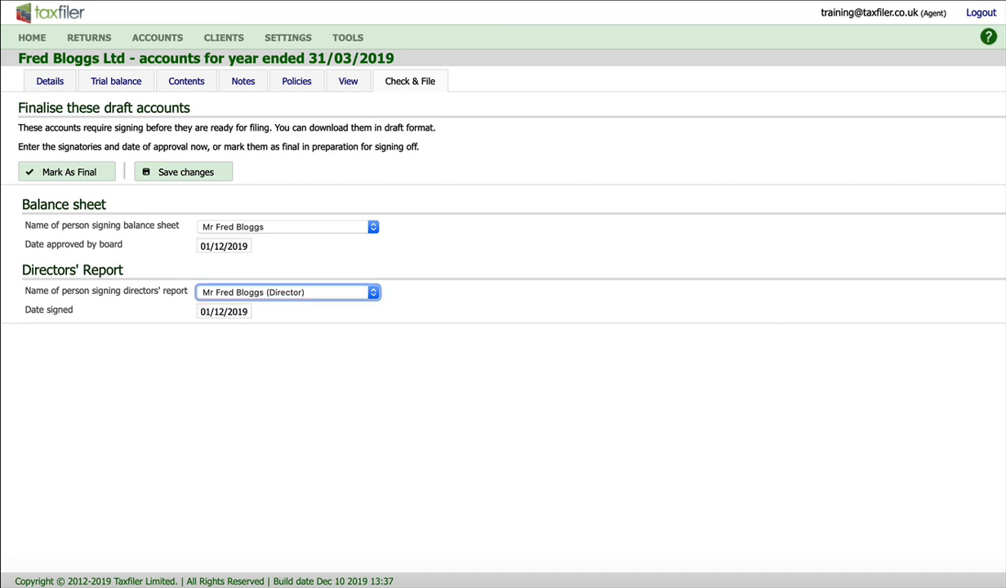
left_click(70, 173)
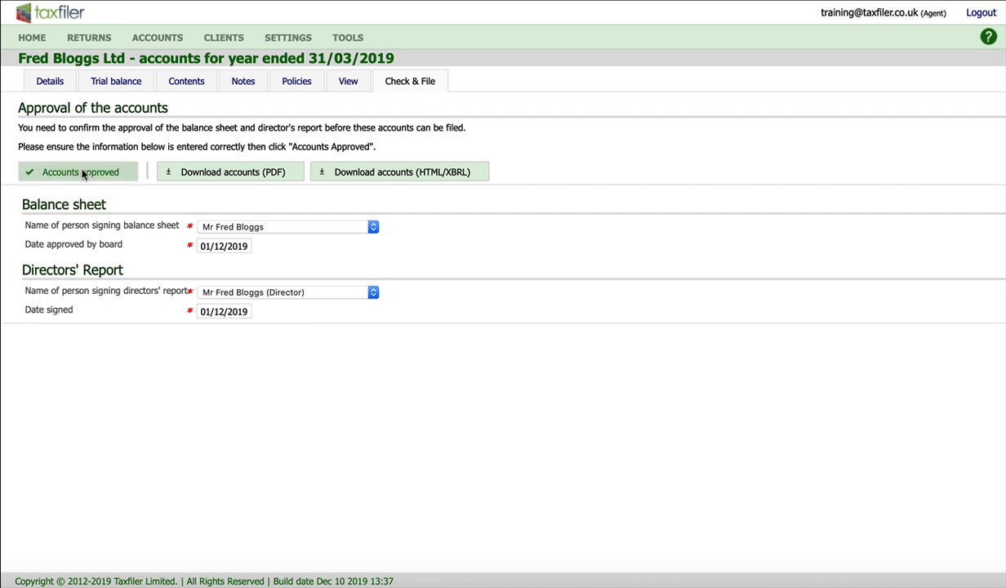
left_click(82, 174)
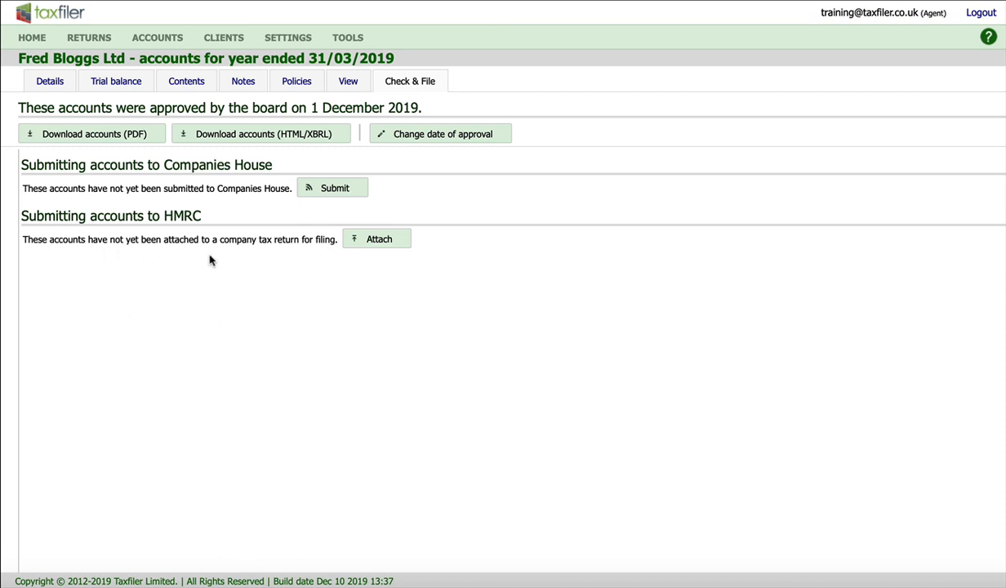
Create a CT600 tax return for 01/04/2018 to 31/03/2019 with the accounts attached, and update the account amounts to it.
left_click(380, 240)
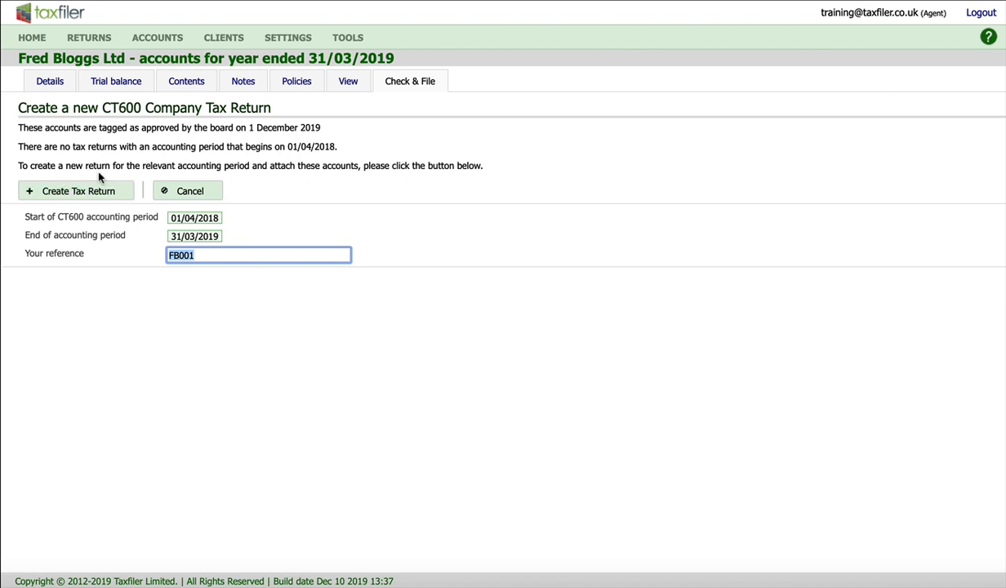
left_click(77, 192)
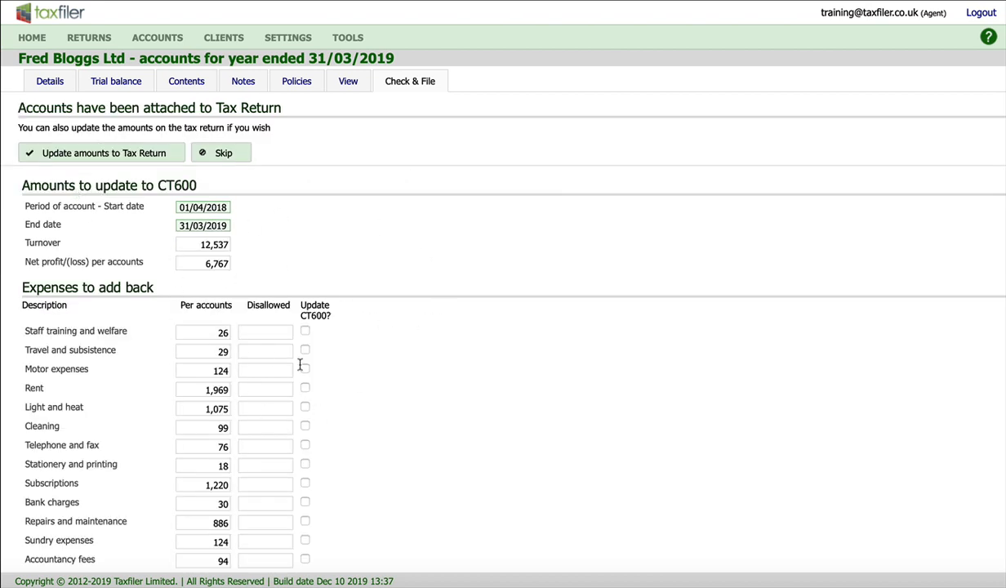
scroll(410, 368, "down", 2)
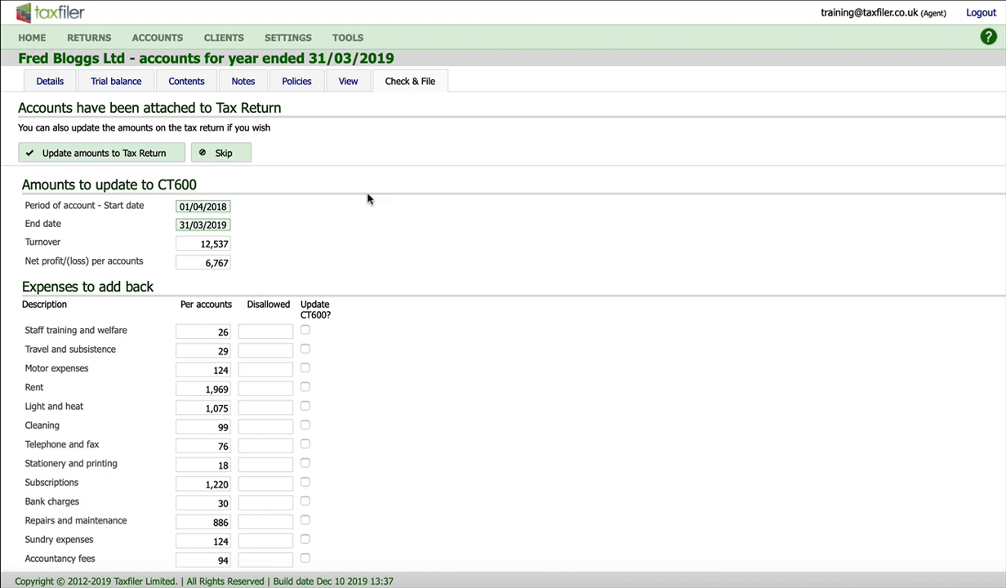
left_click(103, 154)
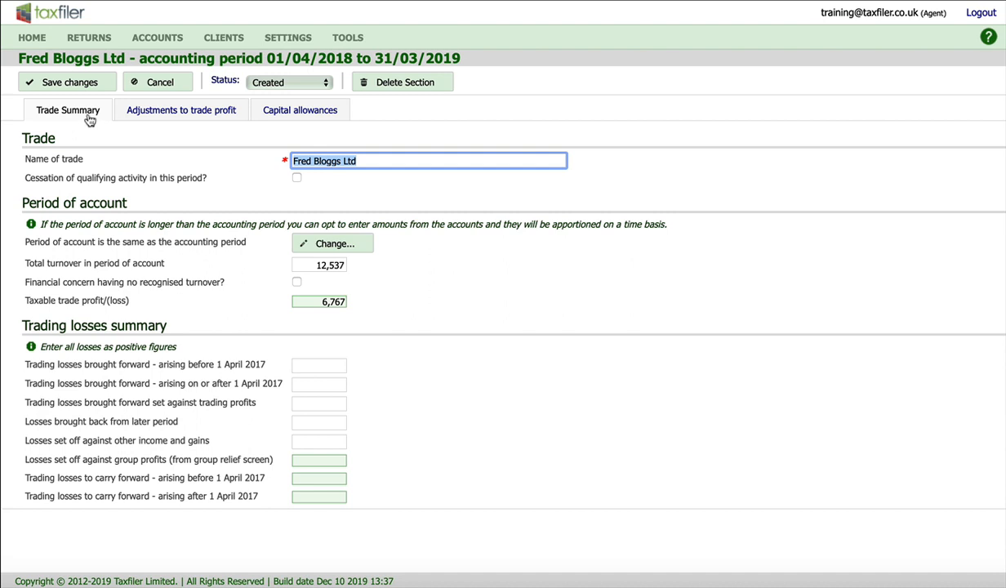
Review the capital allowances, trade profit adjustments and trade summary of the tax return, and save the trading profits section.
left_click(288, 112)
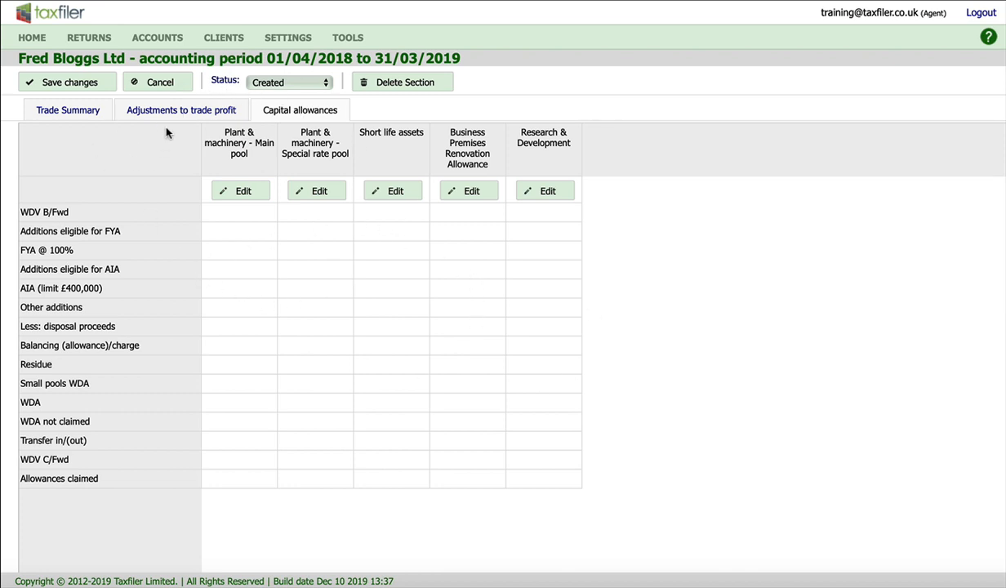
left_click(184, 113)
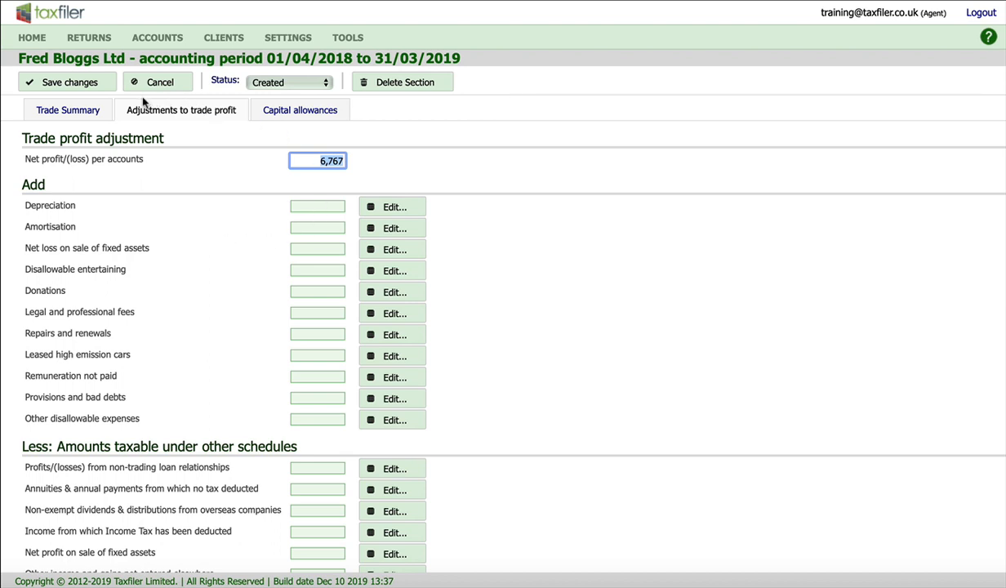
left_click(292, 113)
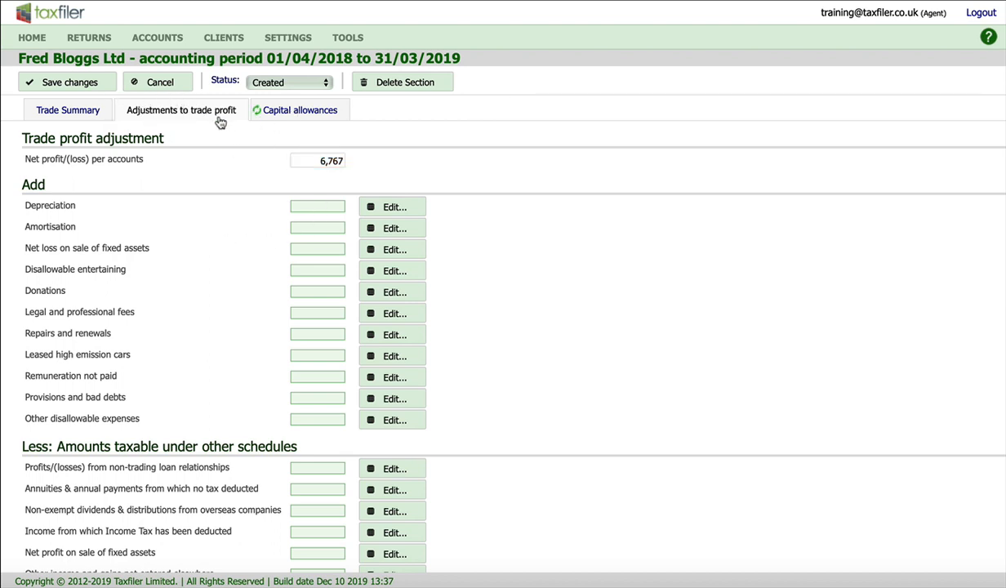
left_click(194, 111)
left_click(69, 115)
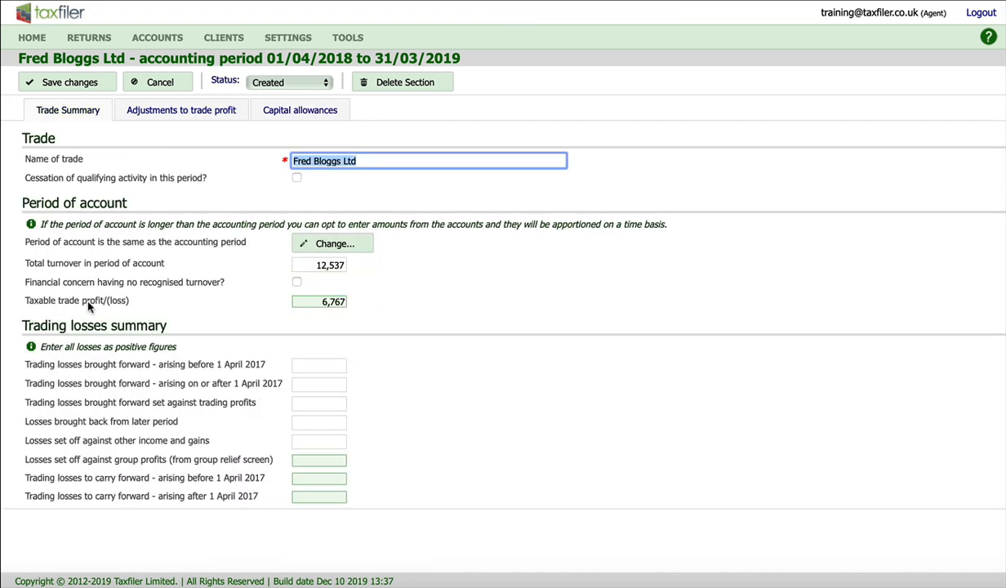
left_click(88, 84)
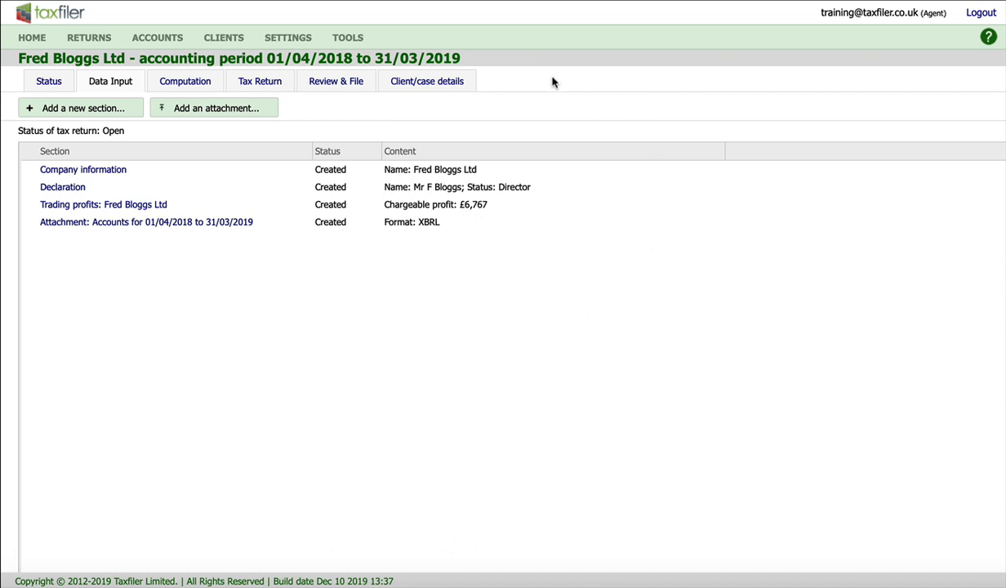
Check the tax computation and enter 1286 as the current-year corporation tax charge under Taxation in the trial balance.
left_click(193, 85)
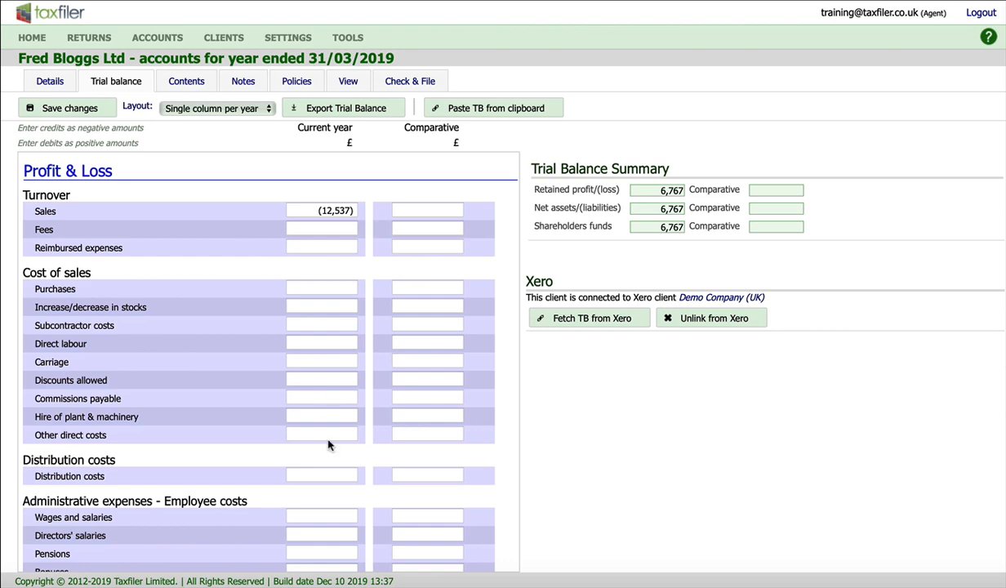
scroll(328, 445, "down", 7)
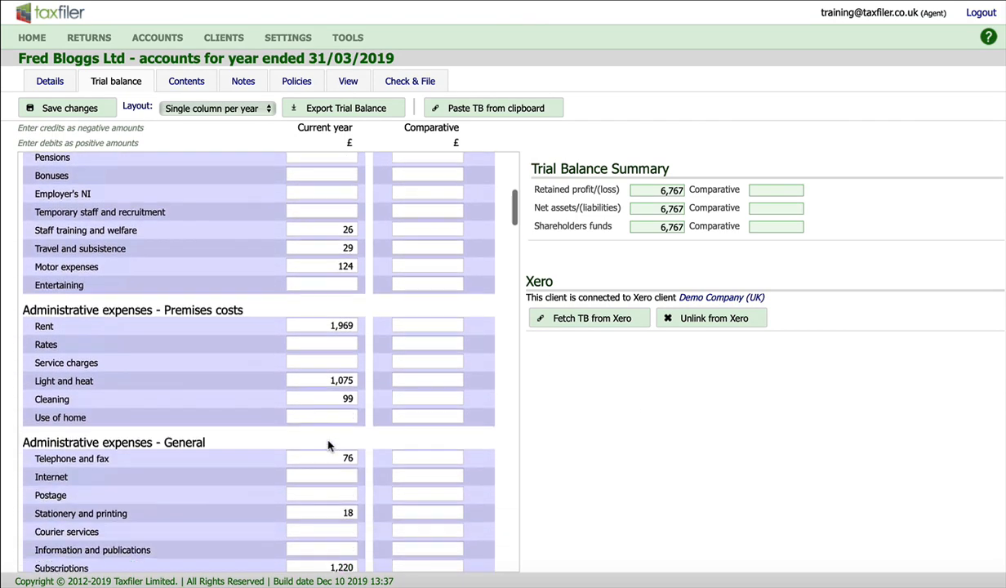
scroll(329, 445, "down", 10)
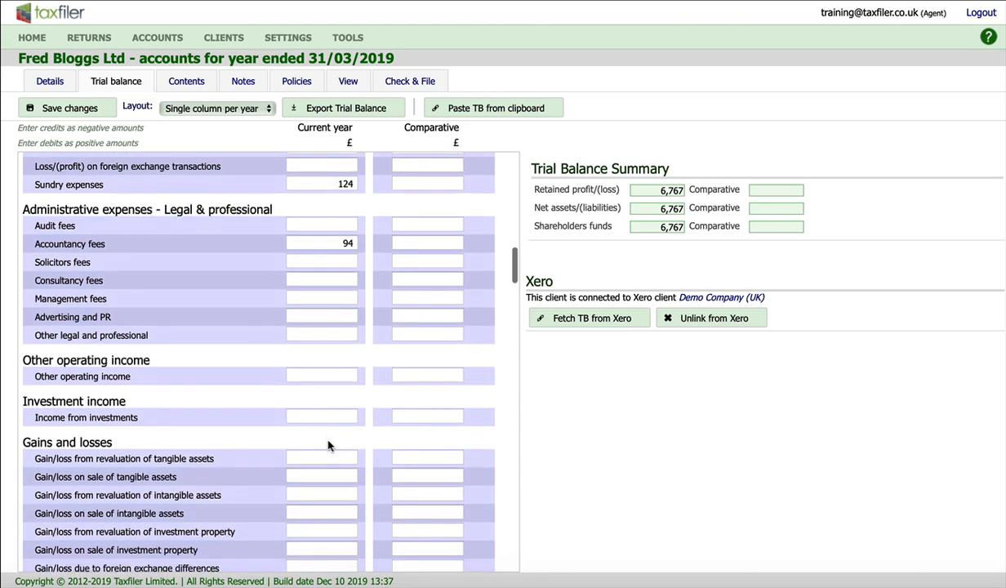
scroll(328, 445, "down", 4)
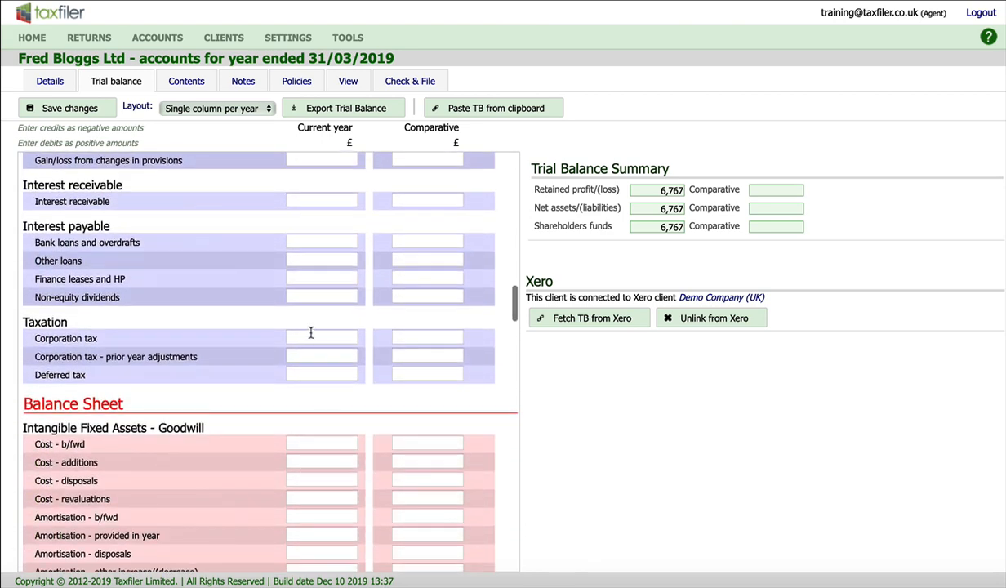
left_click(311, 332)
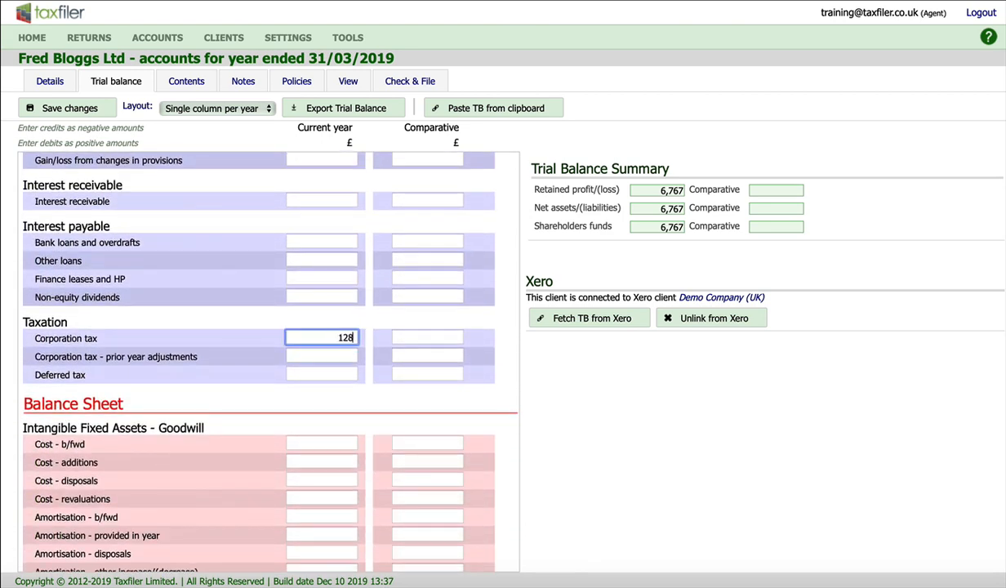
Enter -1286 as current-year corporation tax under Creditors less than 1 year, and save the trial balance.
scroll(321, 464, "down", 15)
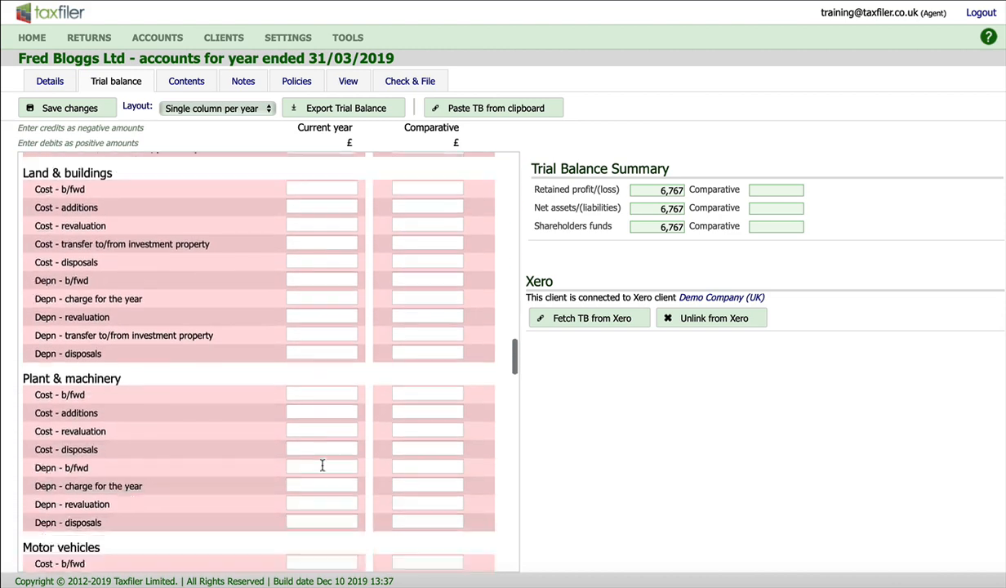
scroll(322, 464, "down", 9)
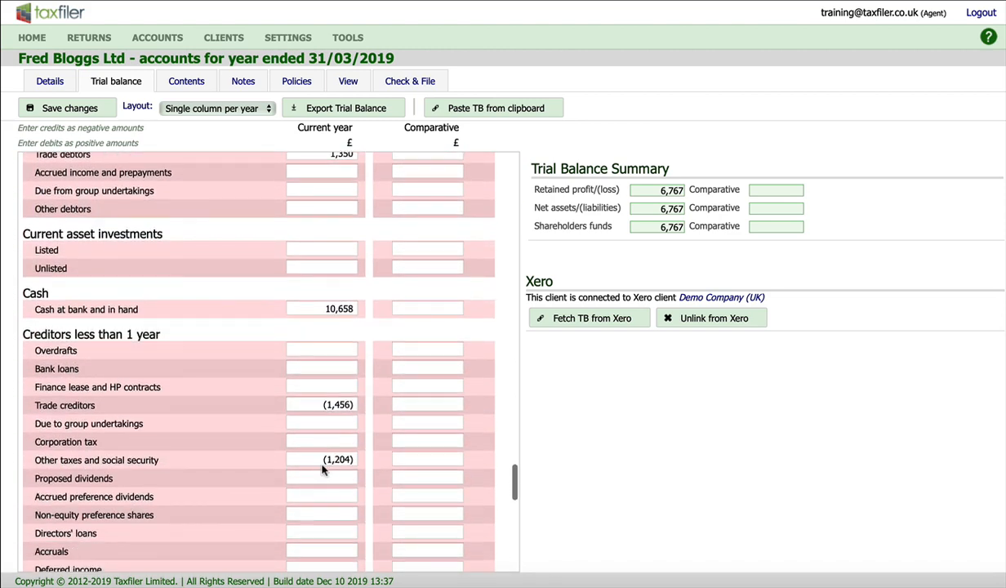
left_click(298, 440)
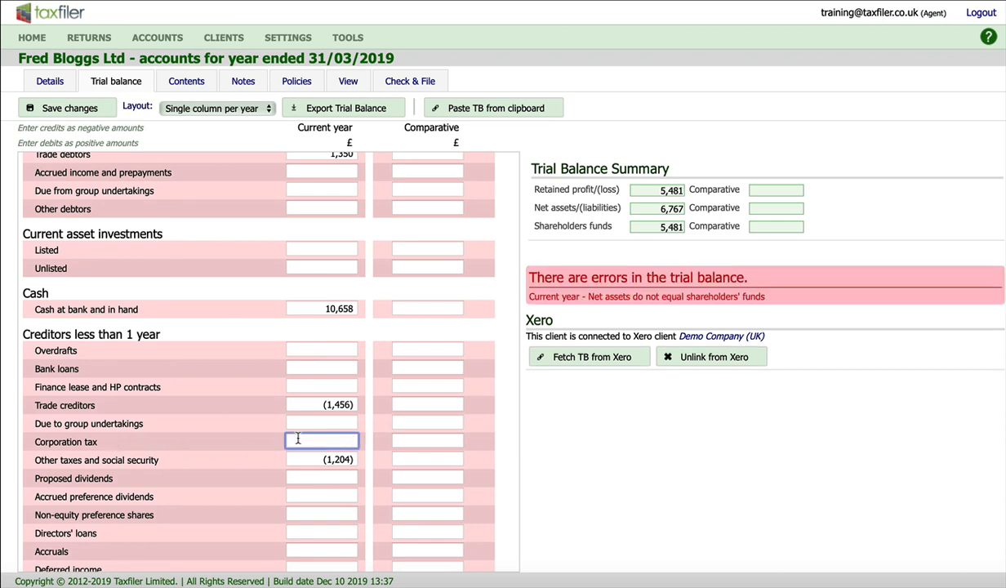
type("-1286")
left_click(73, 111)
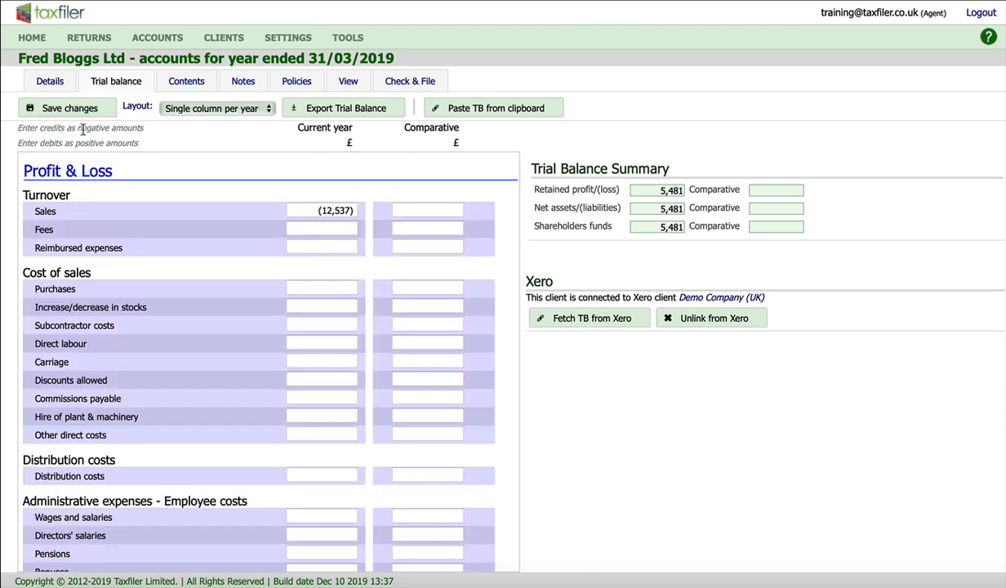
View the abridged accounts and check the corporation tax charge in the income statement for the year ended 31 March 2019.
left_click(348, 82)
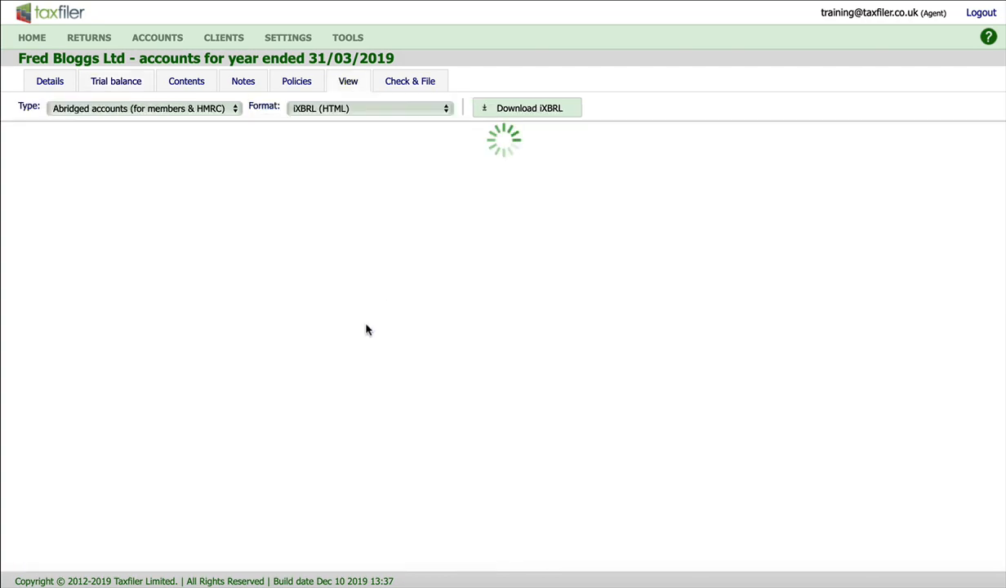
scroll(479, 391, "down", 20)
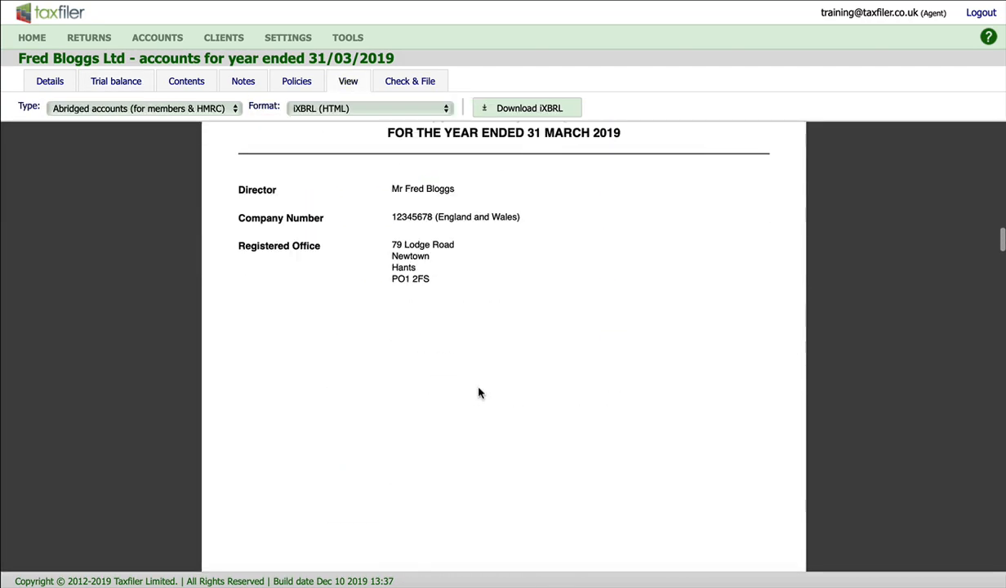
scroll(479, 393, "down", 15)
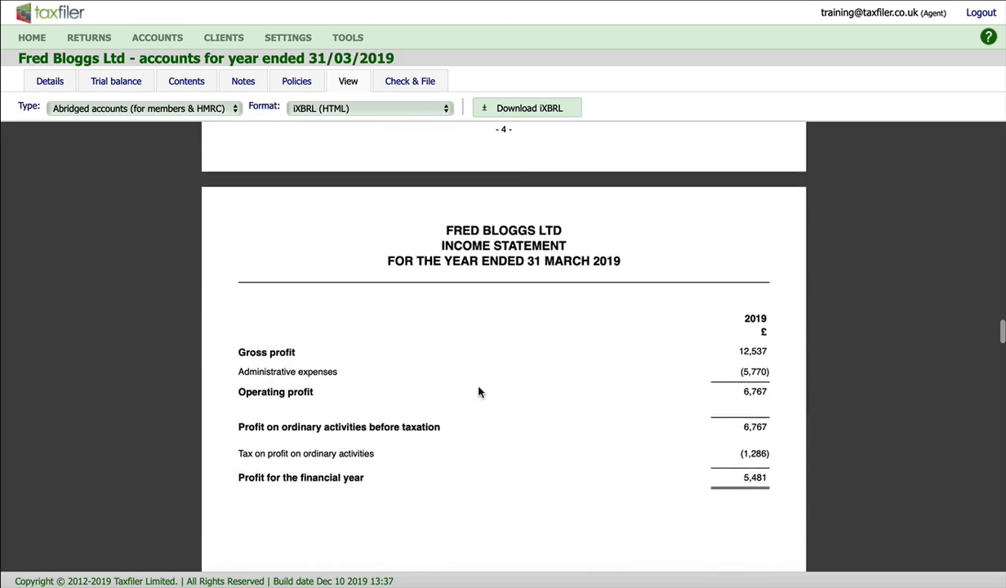
scroll(478, 392, "down", 2)
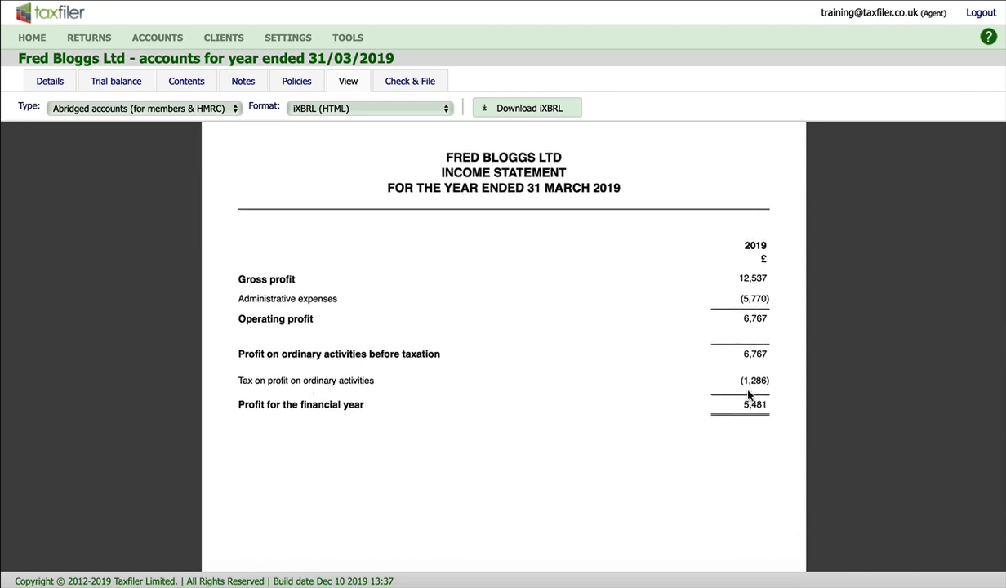
Re-attach the changed accounts to the 01/04/2018 to 31/03/2019 tax return, overwriting the previous set, and update and save the trade amounts.
left_click(411, 82)
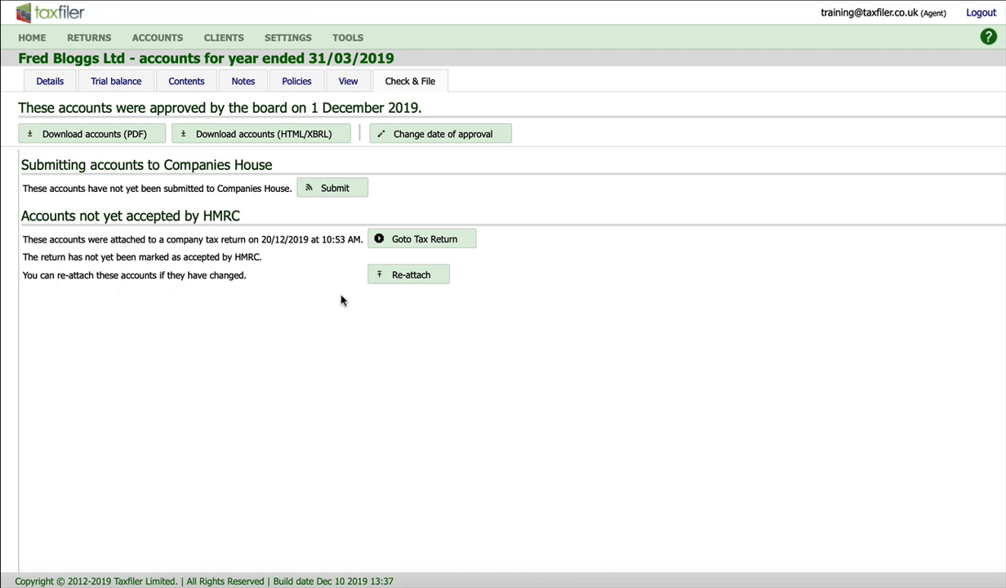
left_click(412, 274)
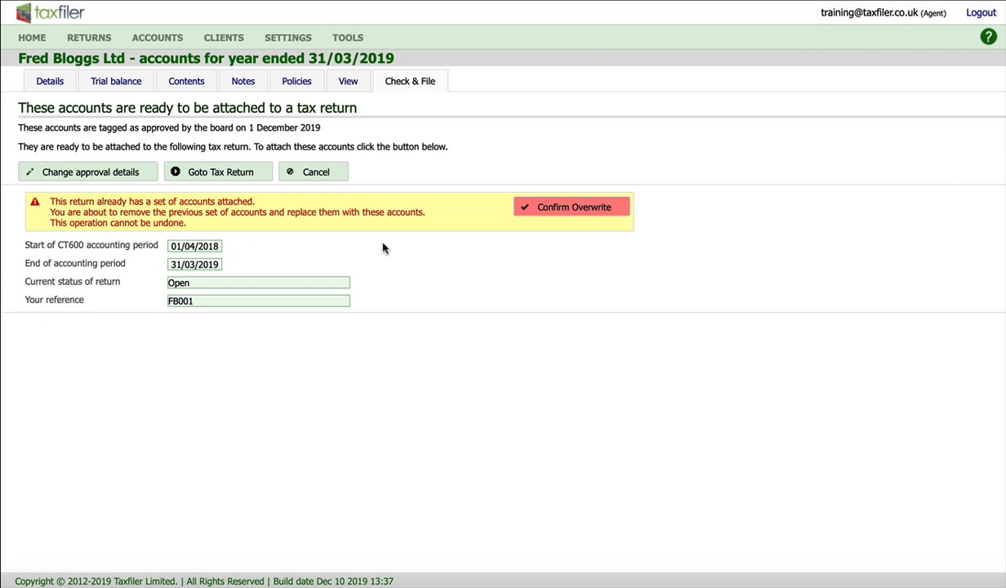
left_click(547, 210)
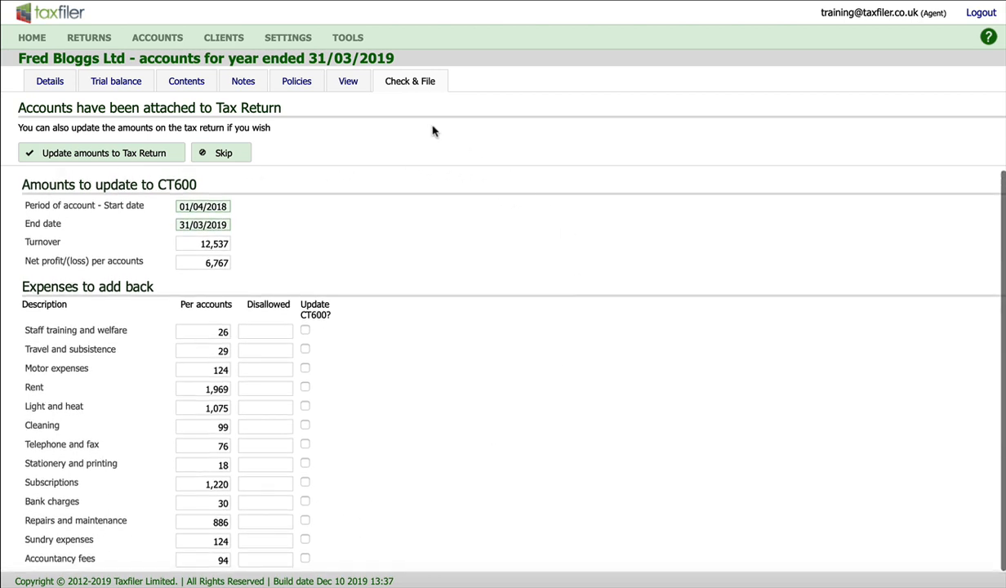
left_click(109, 156)
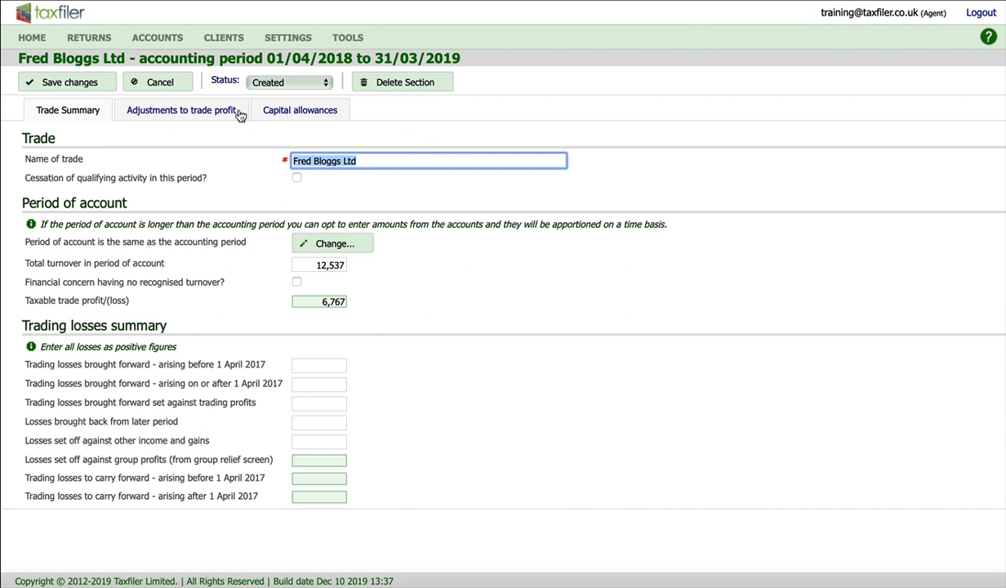
left_click(72, 83)
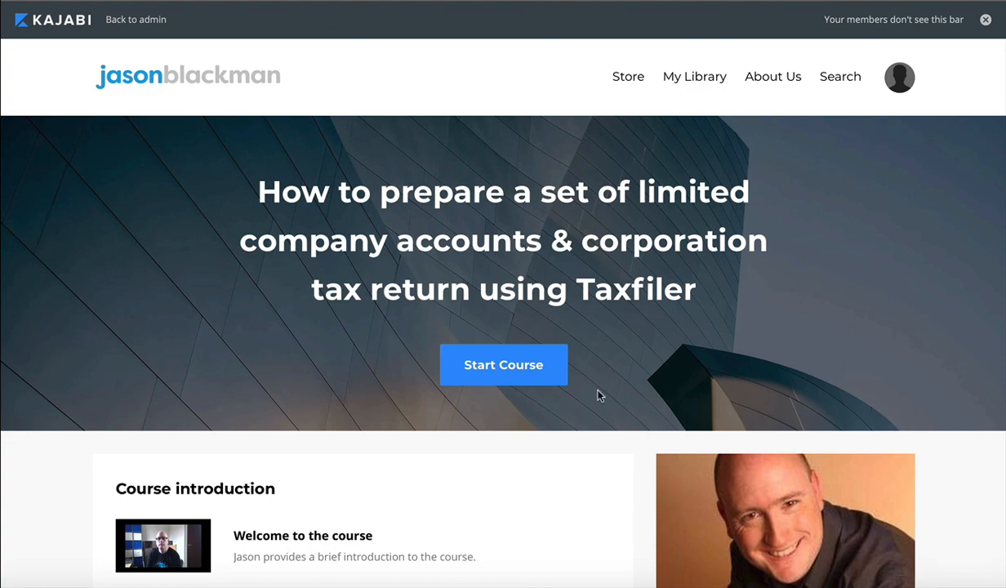
On the Kajabi course page, examine the Taxfiler course outline from the introduction lessons through to finalising the tax return.
scroll(599, 395, "down", 2)
scroll(599, 396, "down", 4)
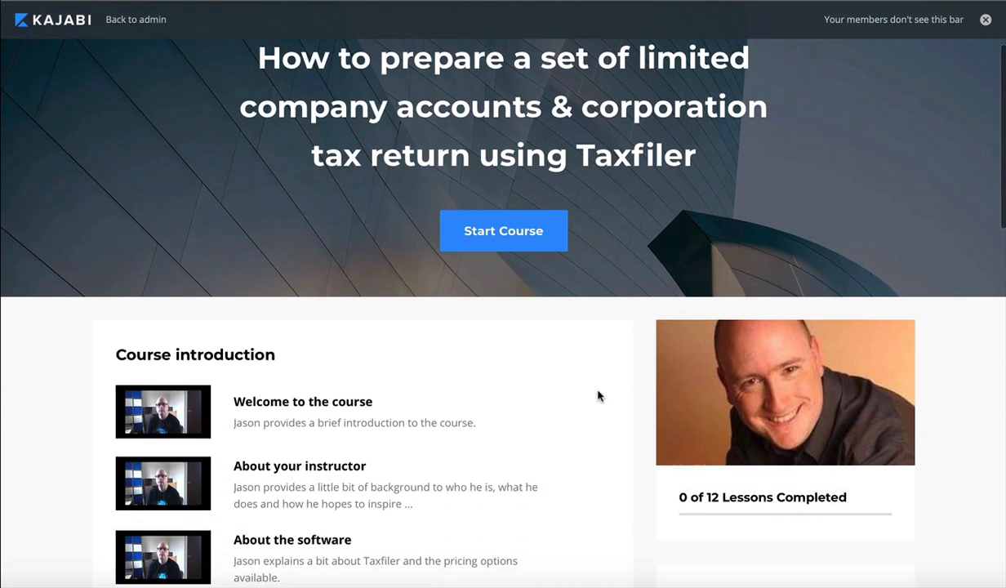
scroll(599, 395, "down", 2)
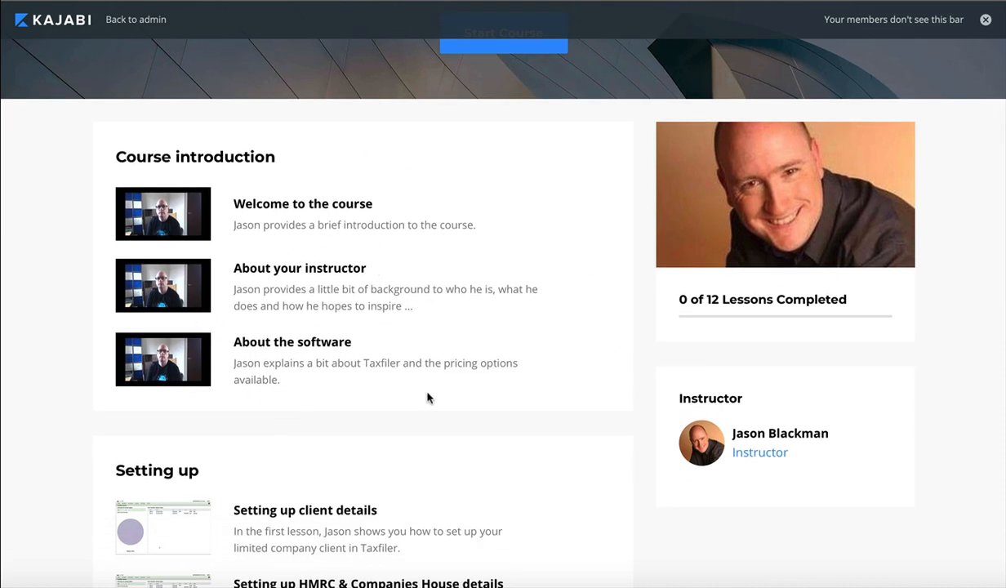
scroll(423, 409, "down", 4)
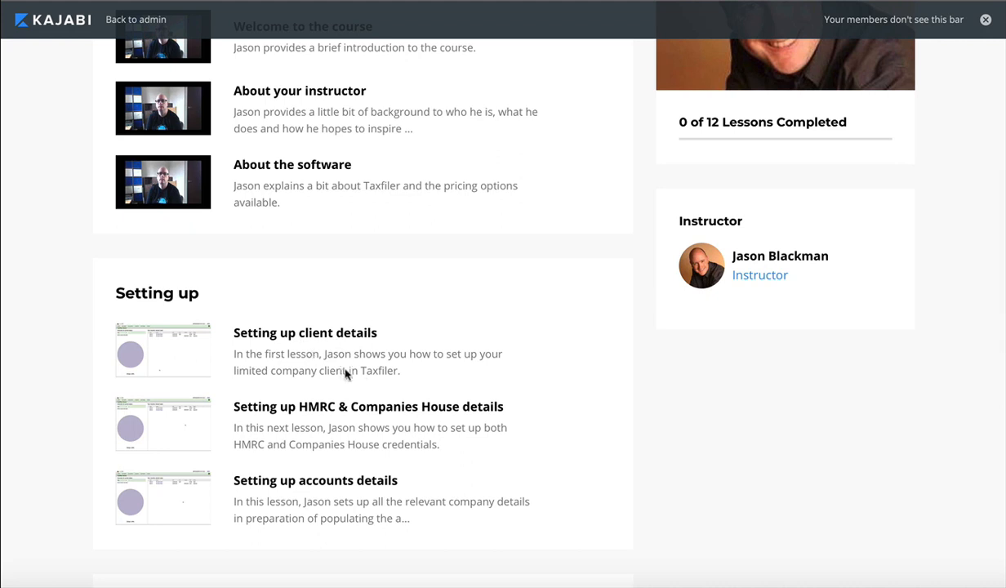
scroll(418, 411, "down", 1)
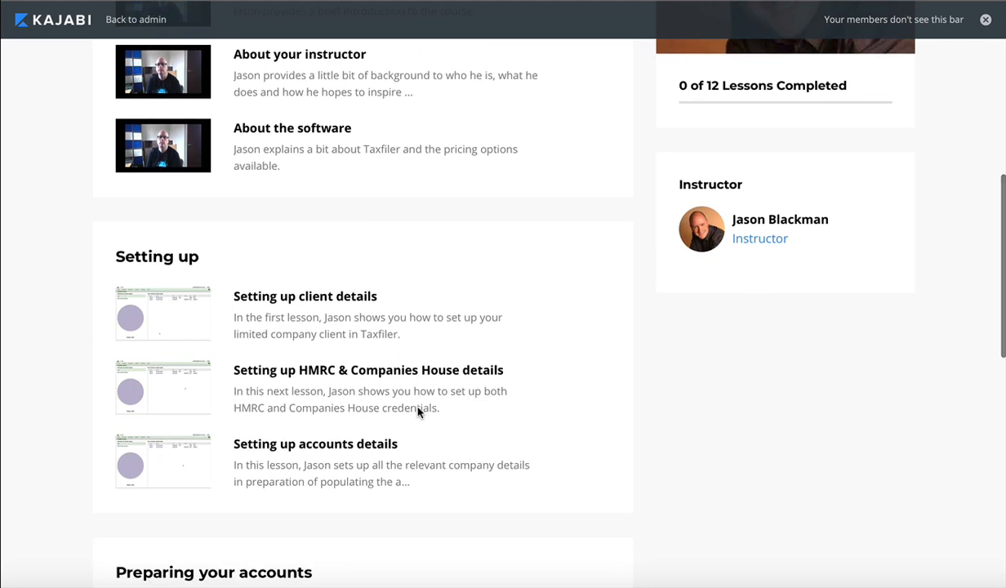
scroll(418, 411, "down", 2)
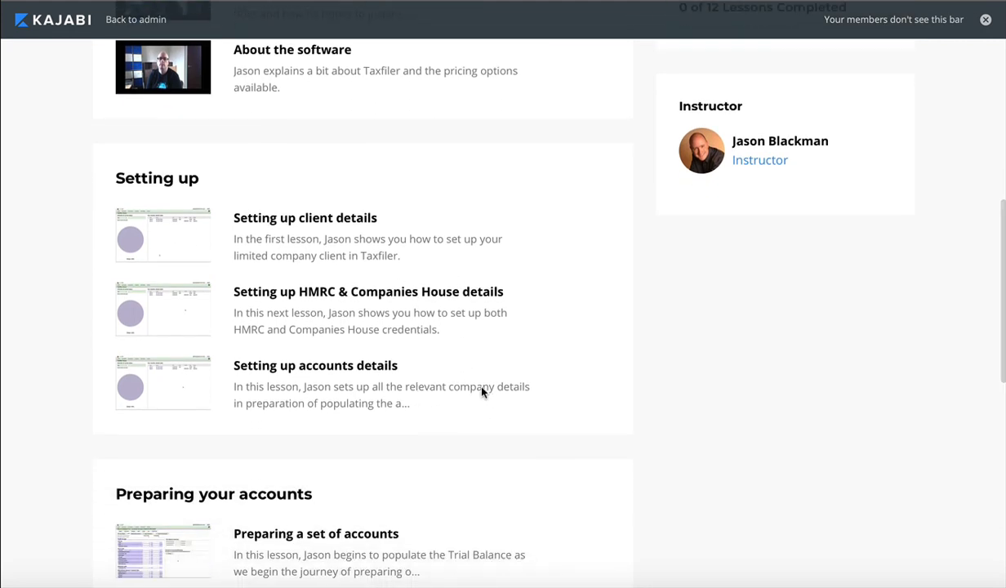
scroll(365, 406, "down", 5)
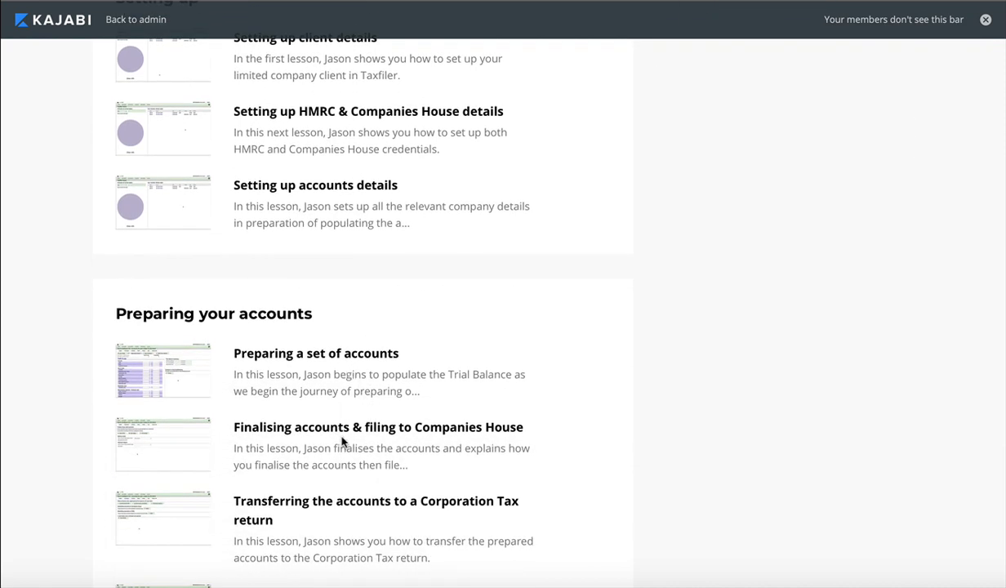
scroll(342, 442, "down", 4)
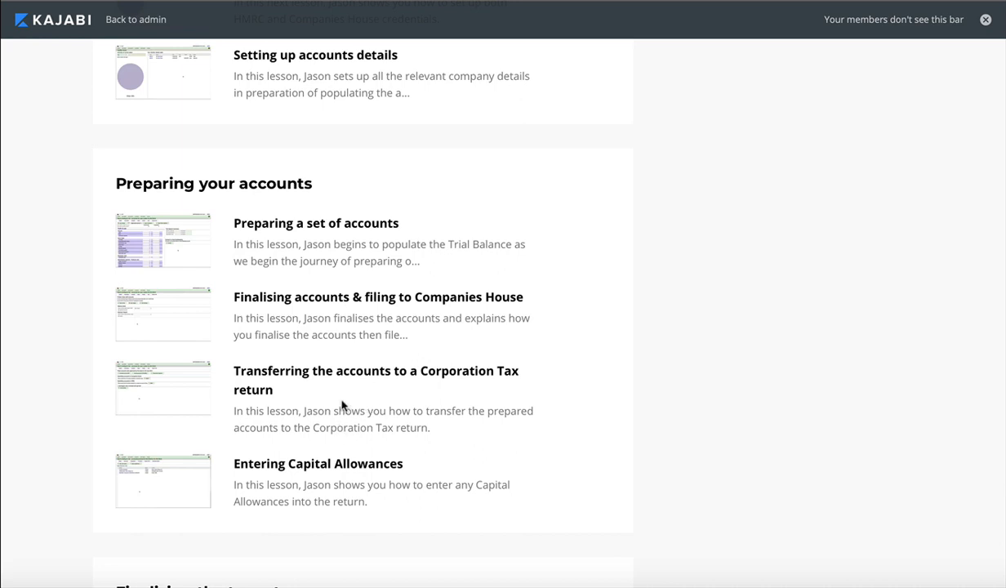
scroll(341, 406, "down", 3)
scroll(342, 406, "down", 6)
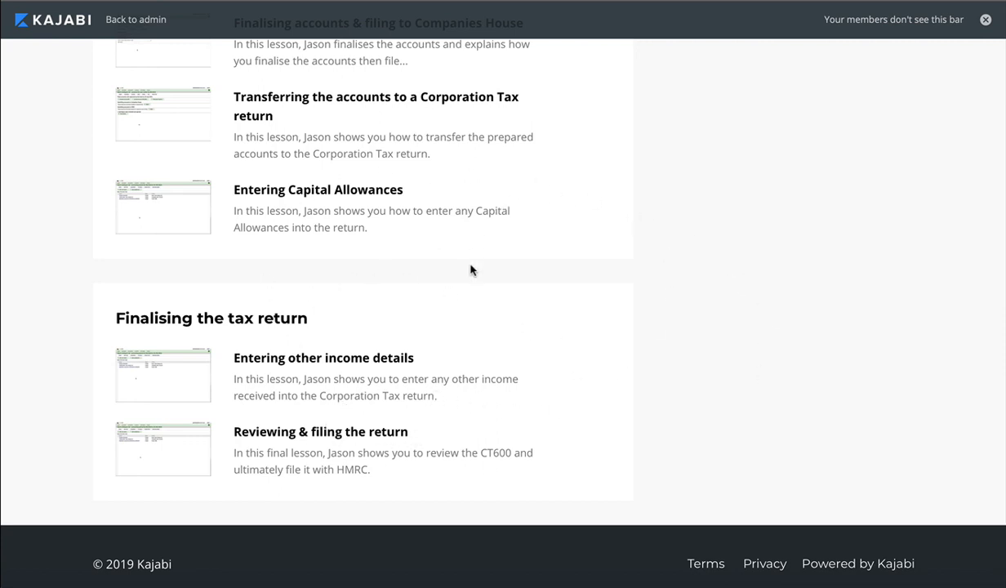
scroll(471, 287, "up", 10)
scroll(470, 288, "up", 20)
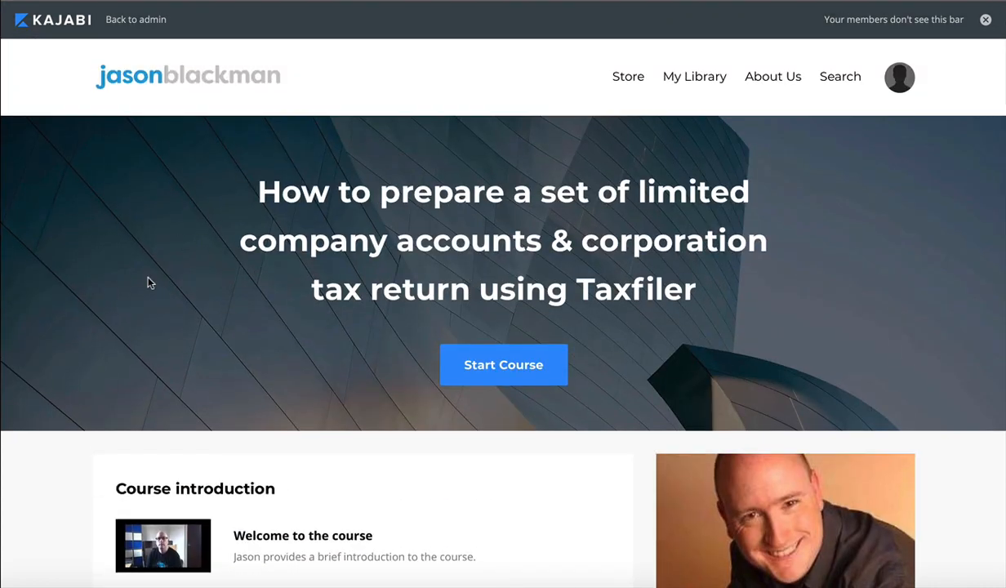
Open the "Preparing a set of accounts" lesson in the "Preparing your accounts" section of the course.
scroll(386, 419, "down", 10)
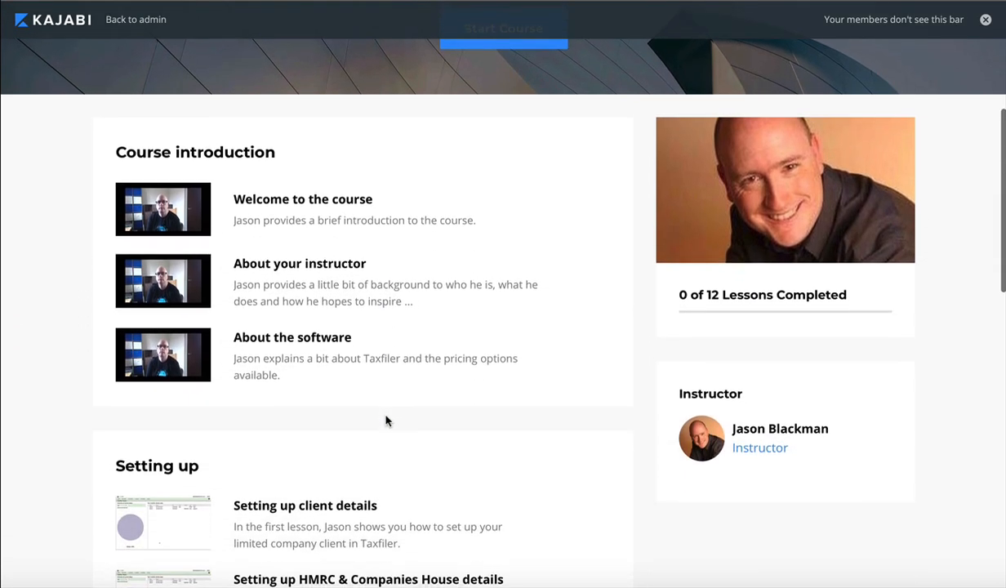
scroll(387, 419, "down", 3)
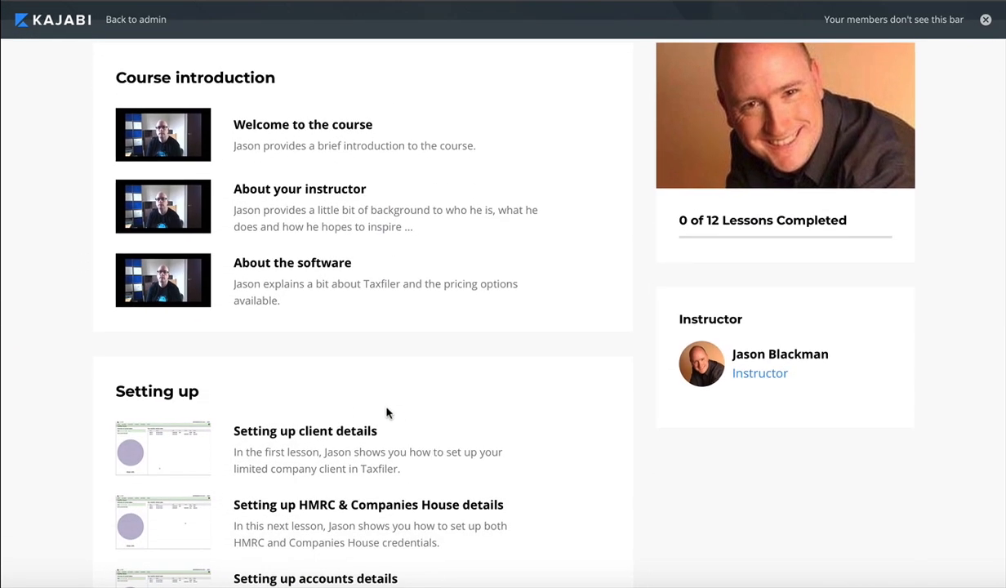
scroll(399, 390, "down", 7)
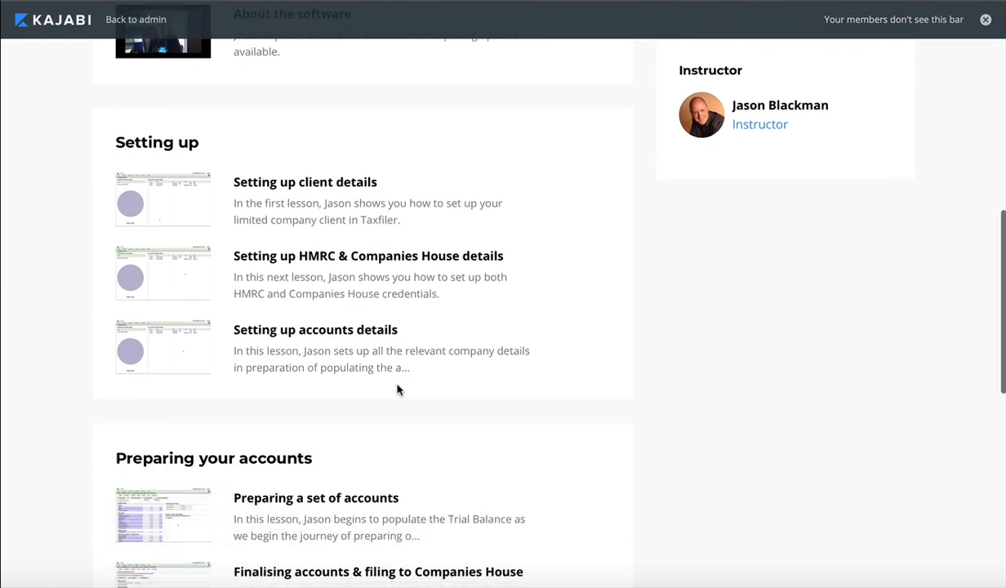
scroll(398, 389, "down", 3)
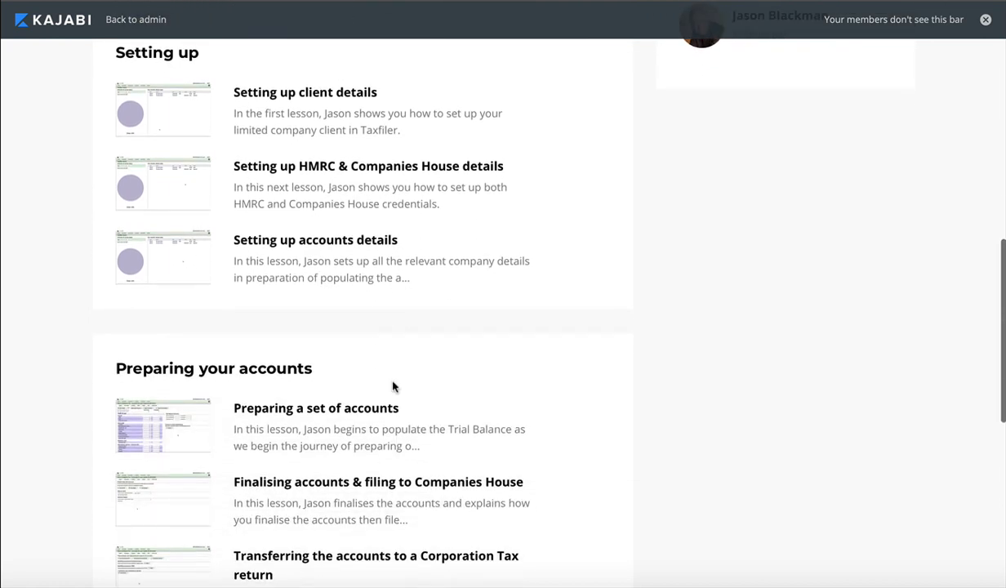
left_click(340, 411)
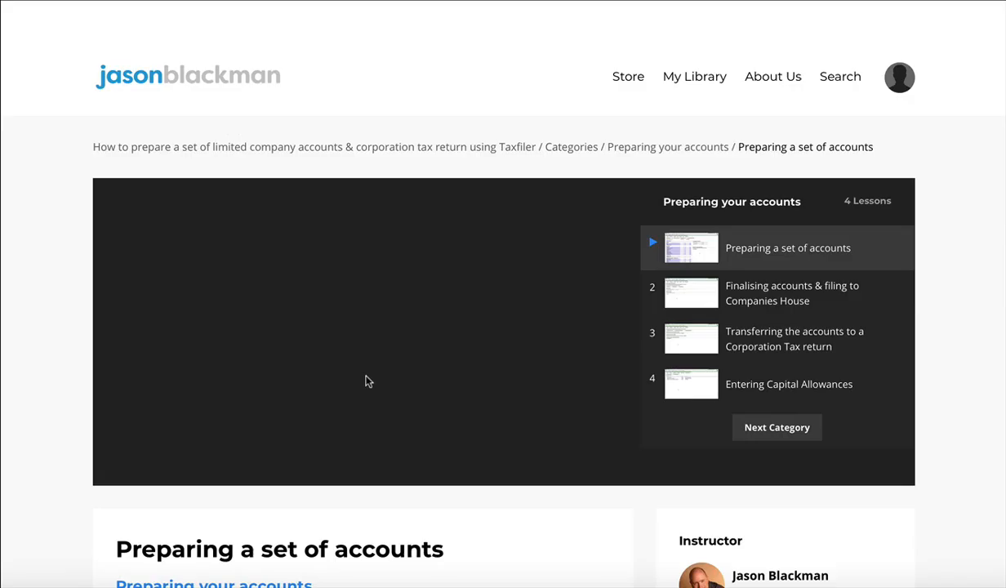